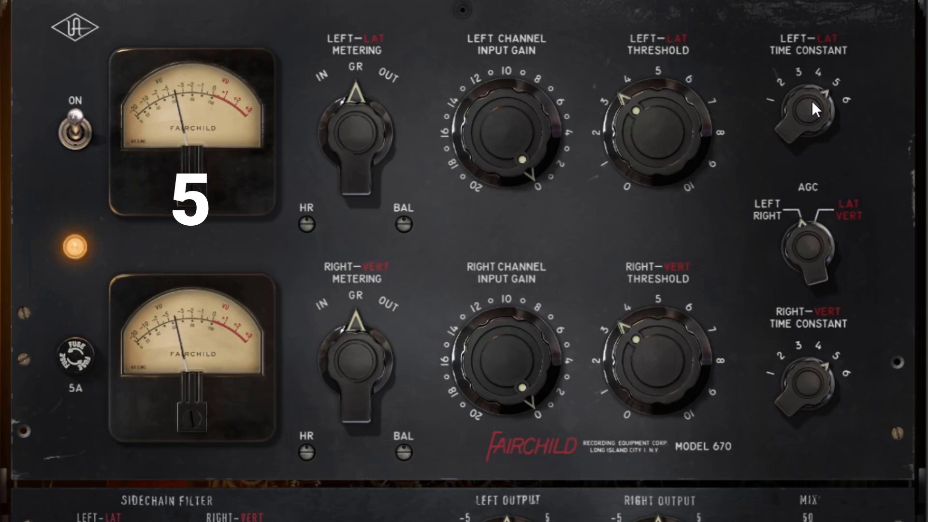
- Step the linked left and right time constants down to 4 and back up through 5
scroll(812, 102, down, 1)
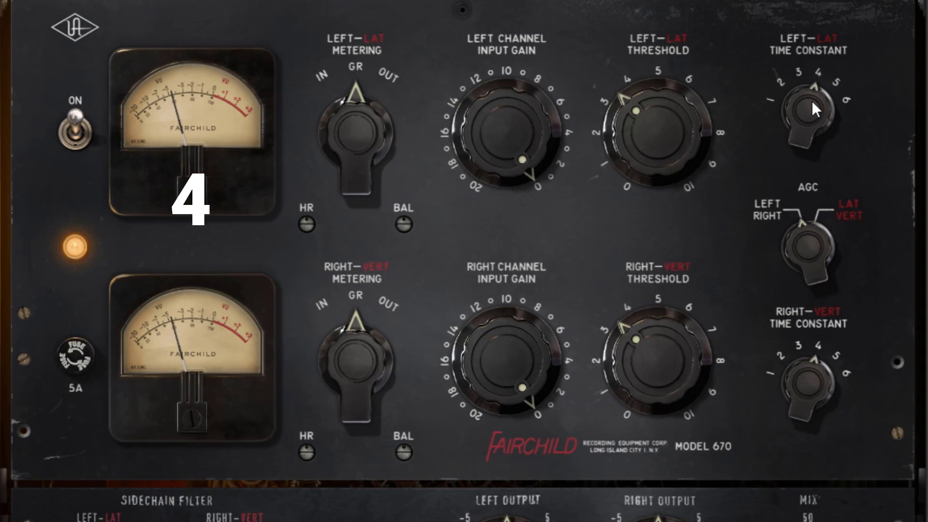
scroll(813, 102, up, 1)
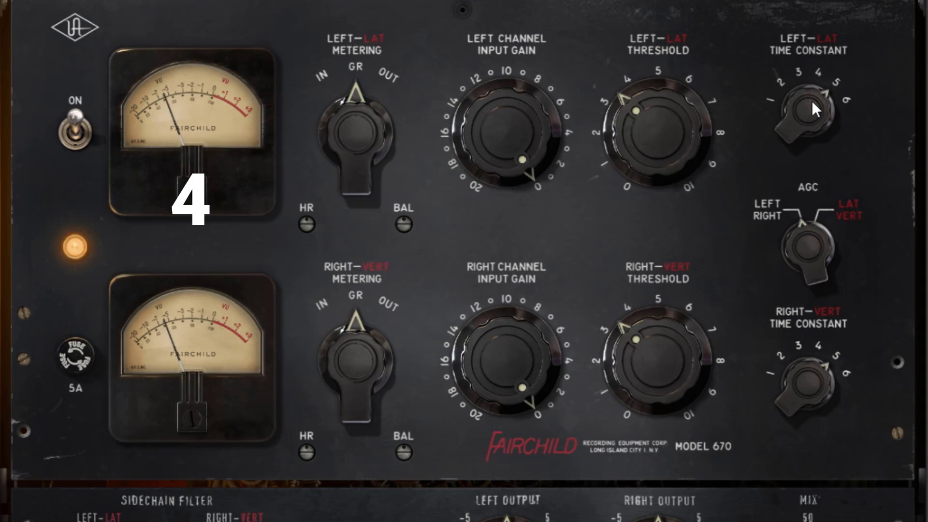
scroll(810, 101, up, 1)
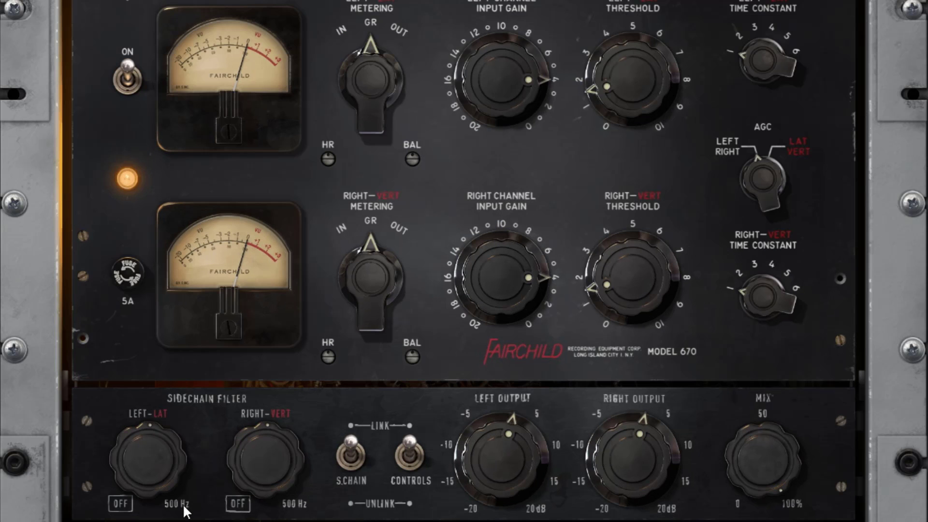
- Turn off the linked sidechain filters and raise both channel thresholds to about 6
scroll(158, 462, down, 10)
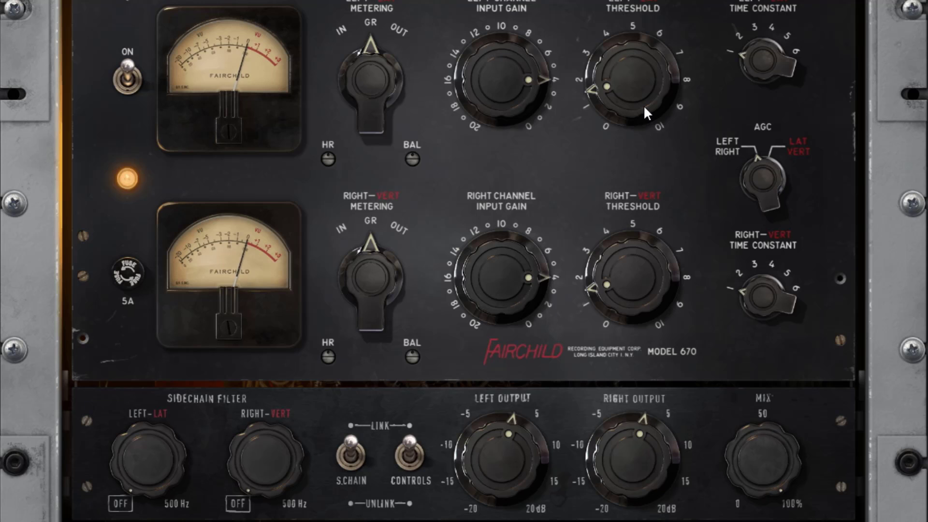
scroll(643, 105, up, 10)
- Set the linked outputs to about 1 dB and raise both channel thresholds to about 7
scroll(545, 455, up, 2)
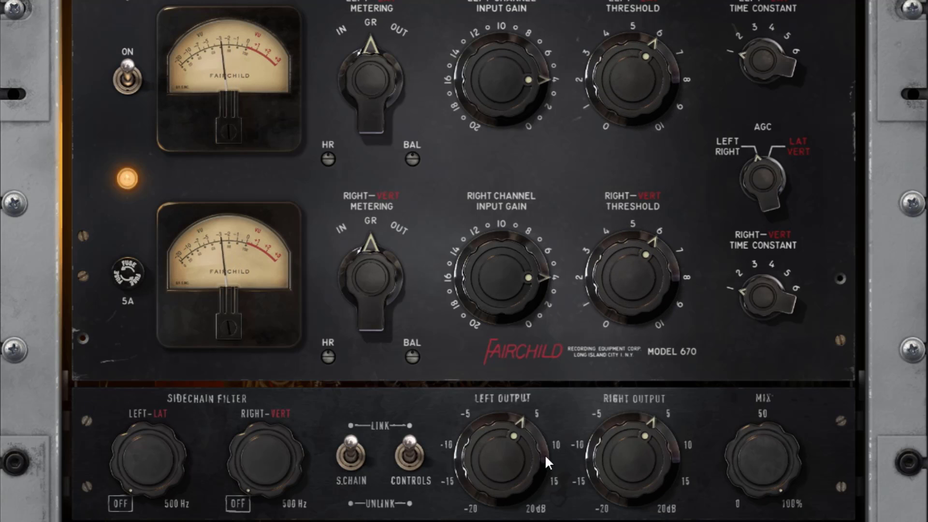
scroll(533, 454, down, 2)
scroll(635, 100, up, 3)
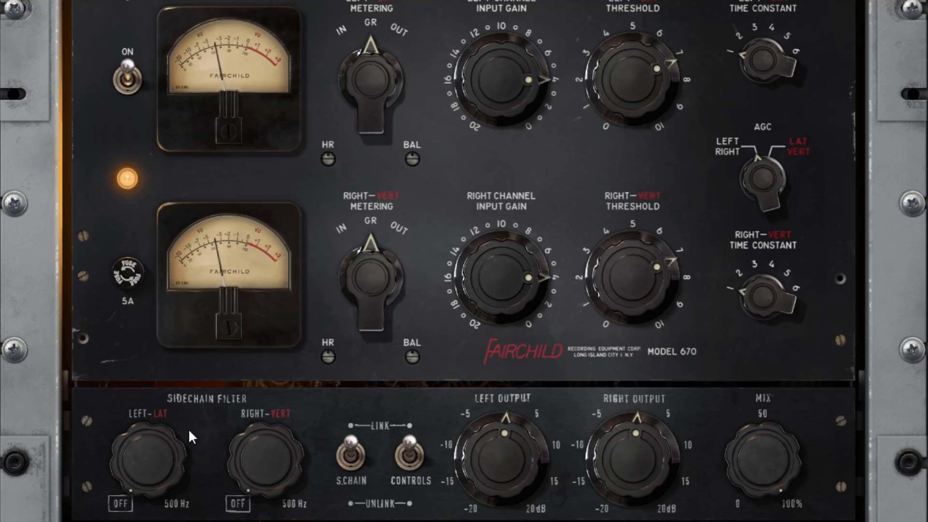
- Raise the linked sidechain filters gradually from off to just past the middle of their range
drag(128, 476, 128, 474)
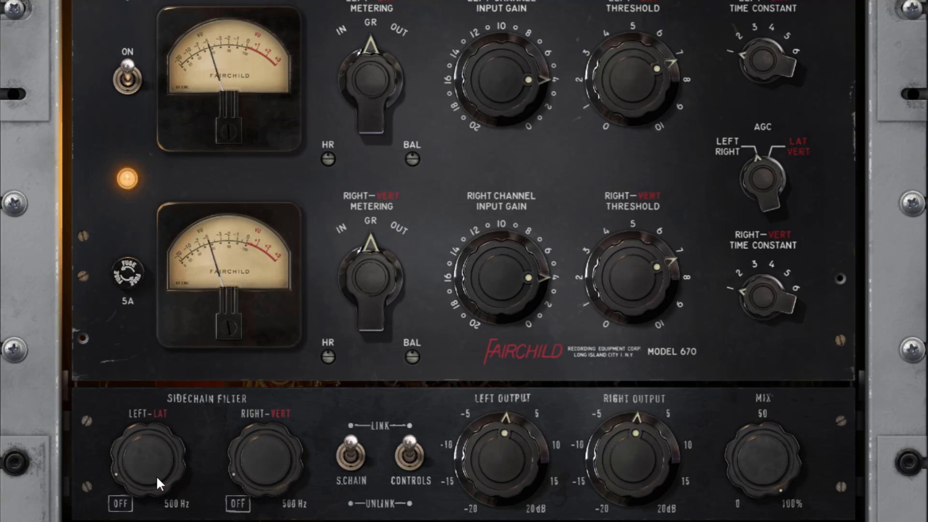
scroll(157, 476, up, 3)
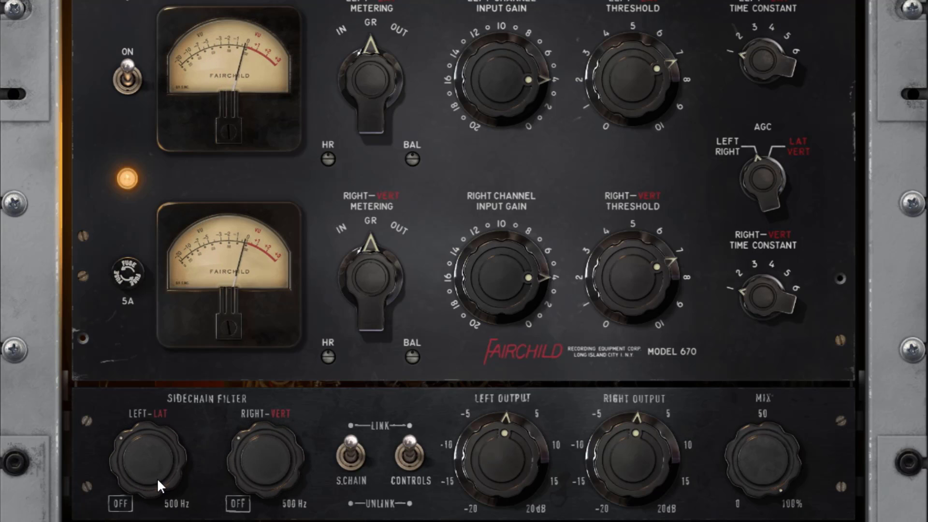
scroll(157, 478, up, 3)
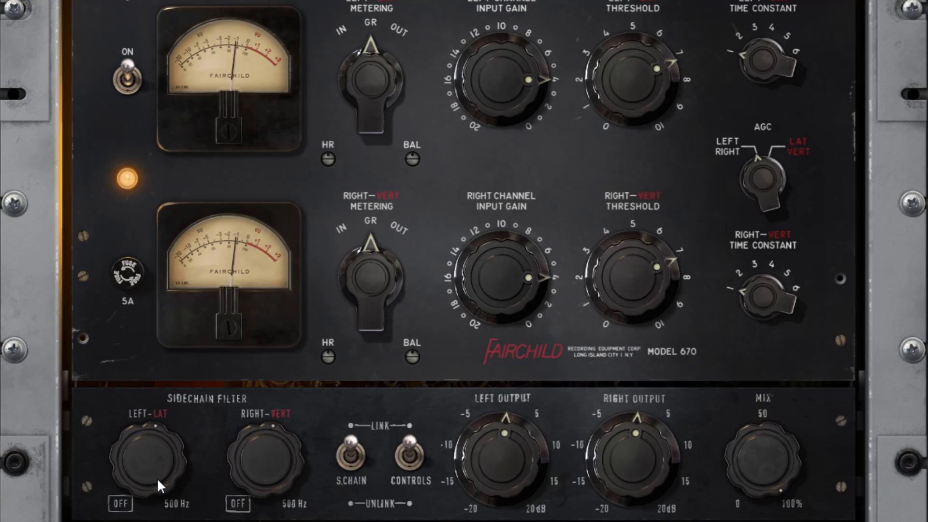
scroll(157, 477, up, 2)
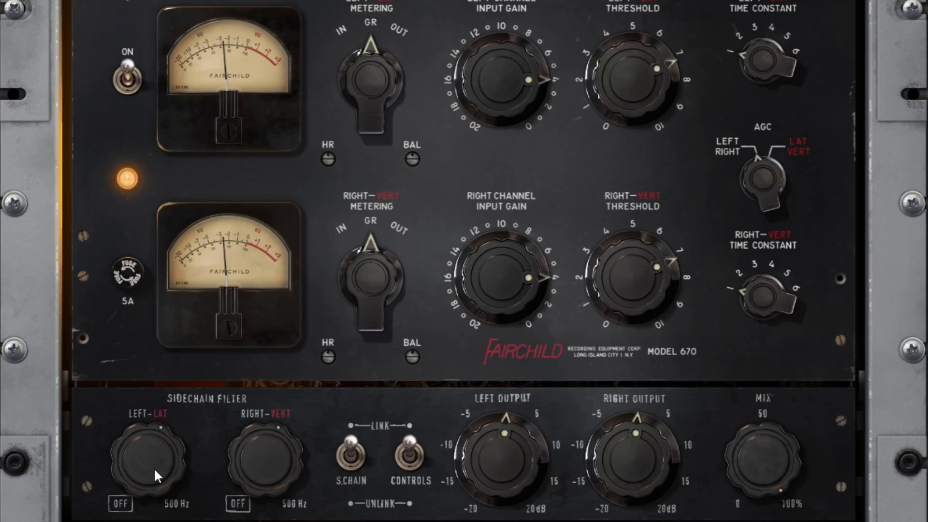
scroll(154, 468, up, 1)
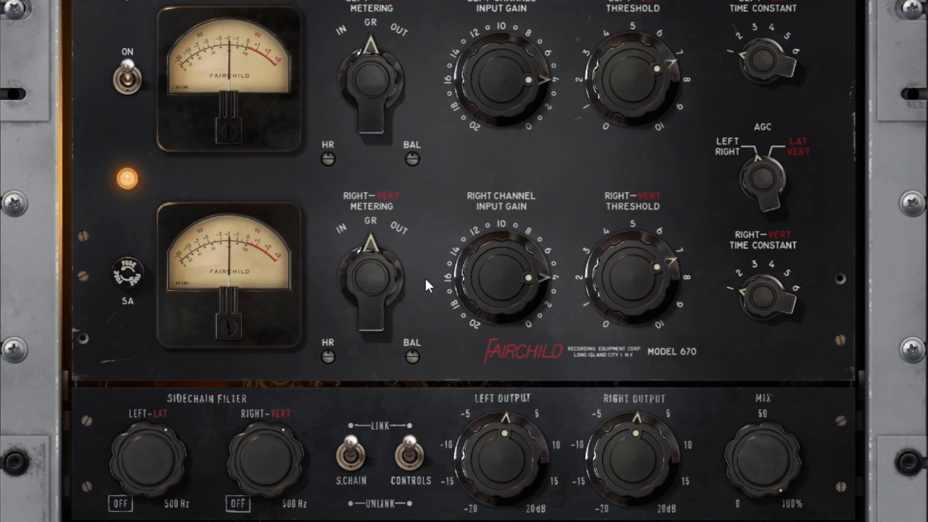
- Compare the linked sidechain filters switched off and set just past midrange, ending with both off
scroll(154, 471, down, 5)
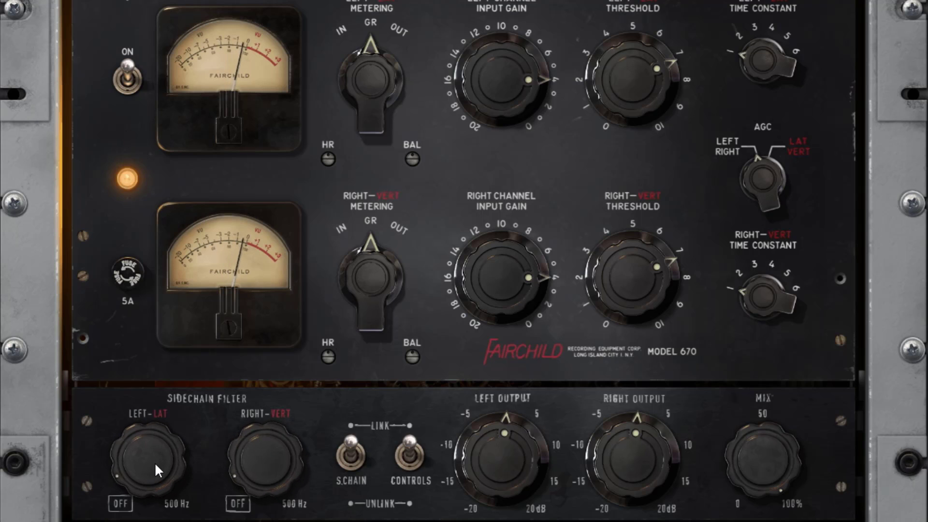
scroll(155, 465, down, 2)
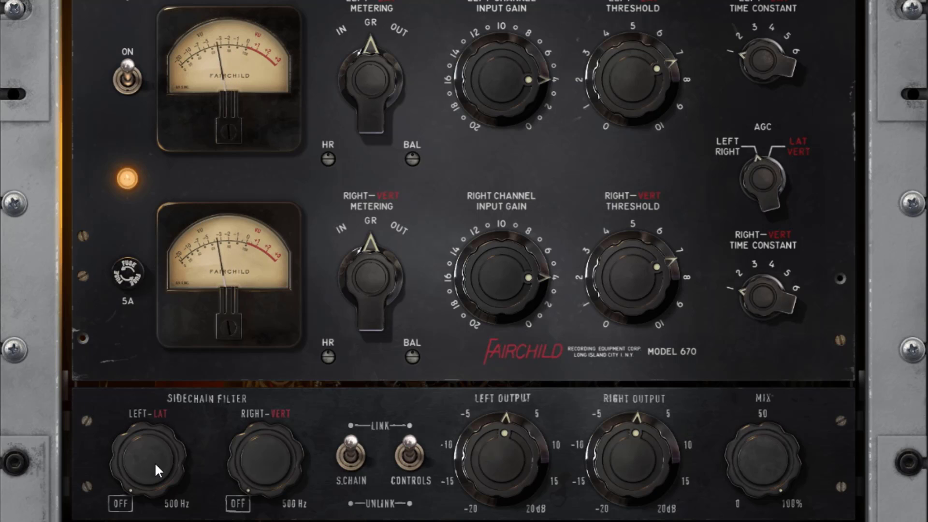
scroll(156, 466, up, 8)
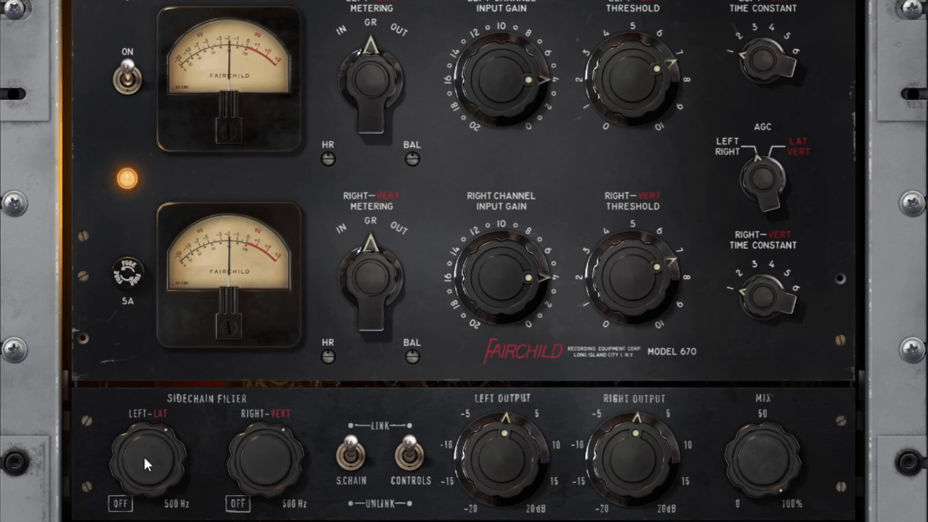
scroll(149, 470, down, 8)
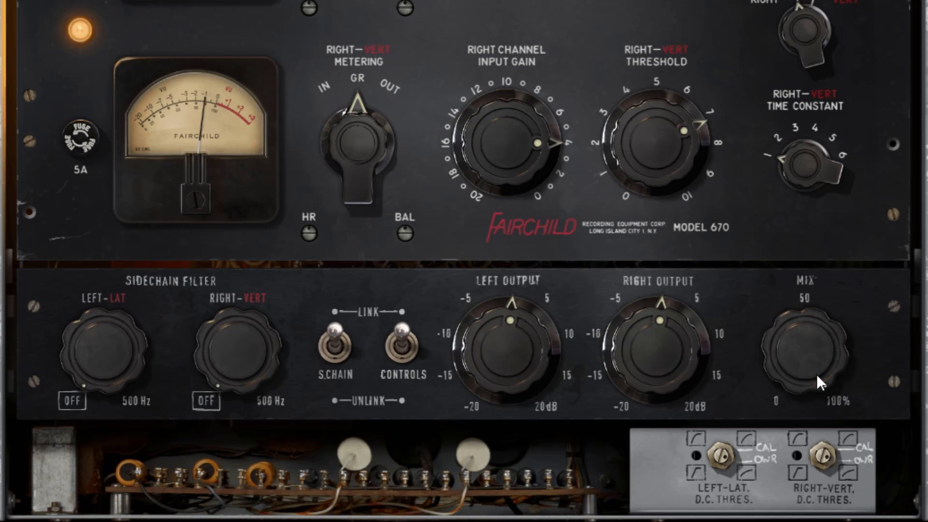
- Set the right channel threshold to 8 and its input gain to 0
drag(683, 131, 687, 140)
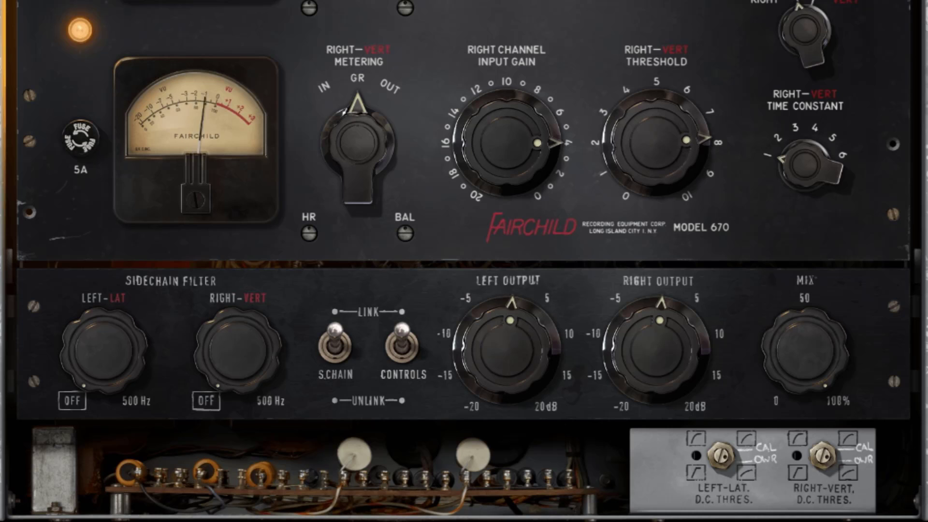
drag(538, 143, 522, 169)
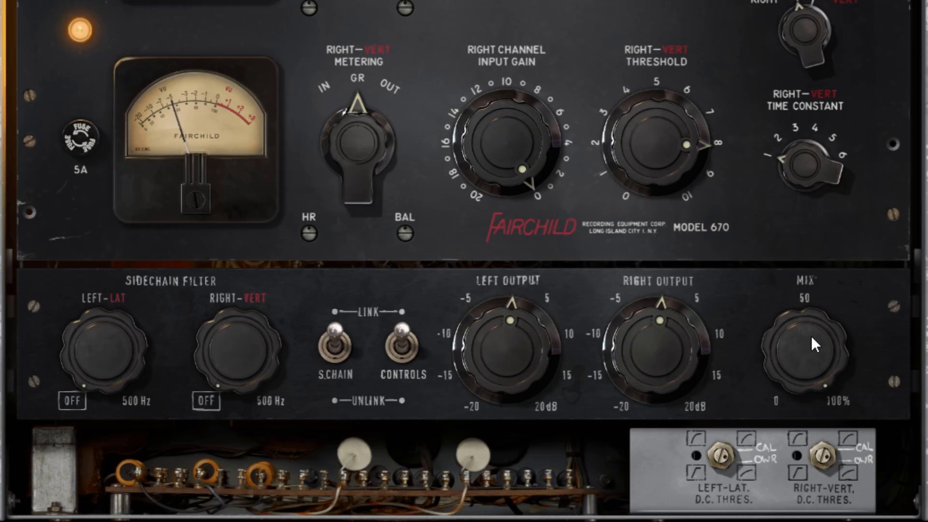
- Sweep the mix down through about 50% to 0%, back up toward 100%, and down again
scroll(812, 336, down, 5)
scroll(812, 336, down, 2)
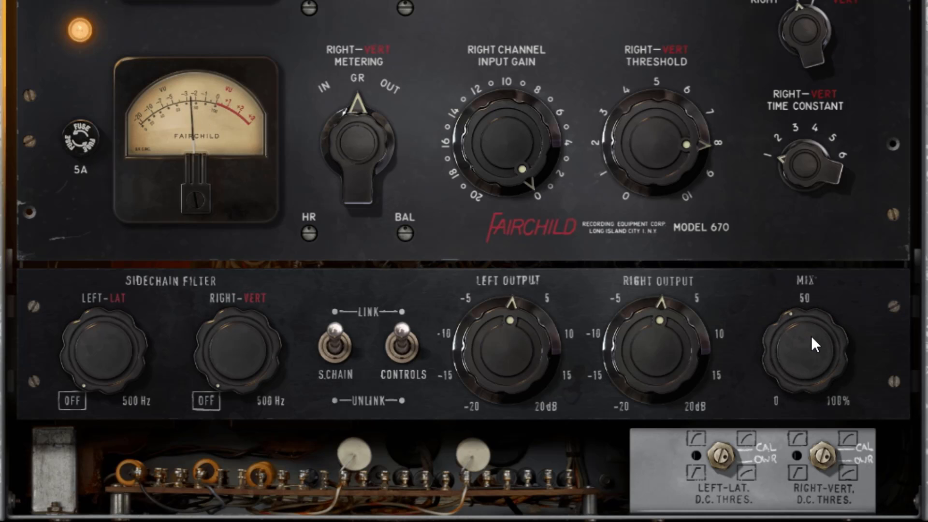
scroll(811, 336, down, 5)
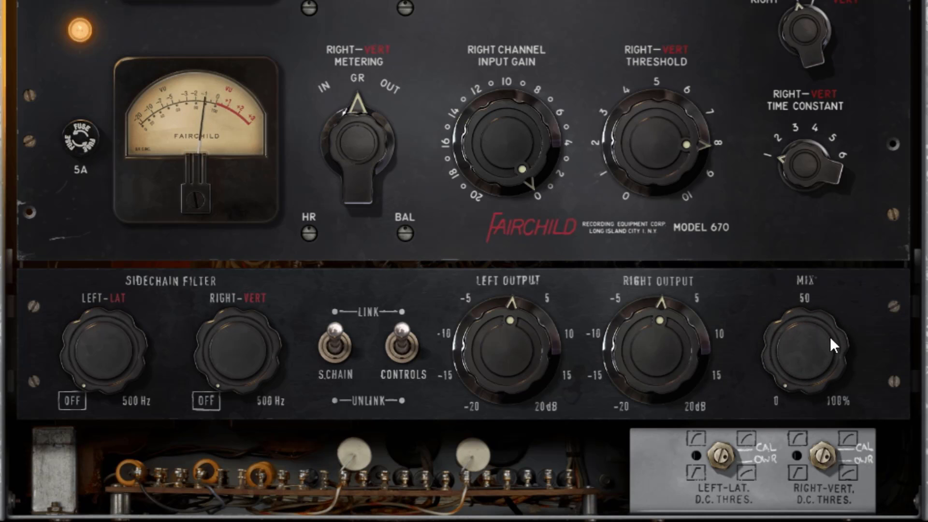
scroll(804, 352, up, 10)
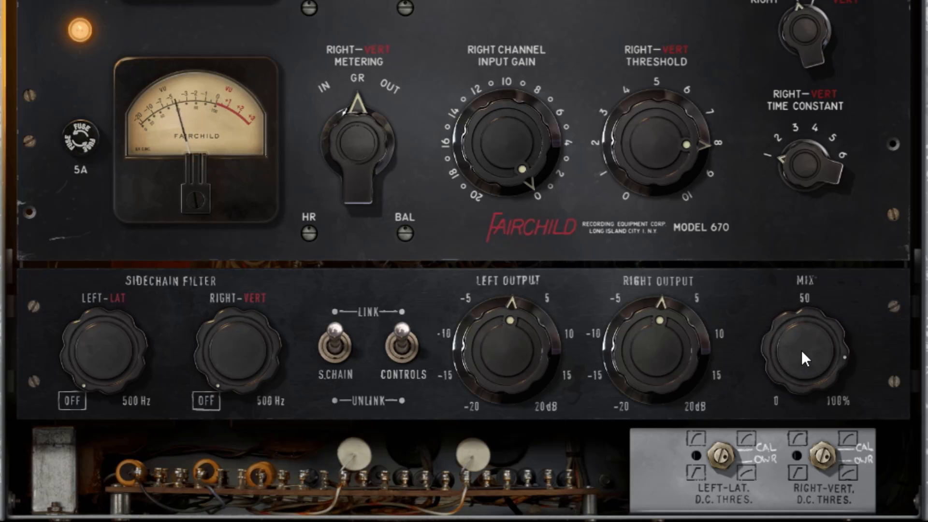
scroll(803, 353, down, 5)
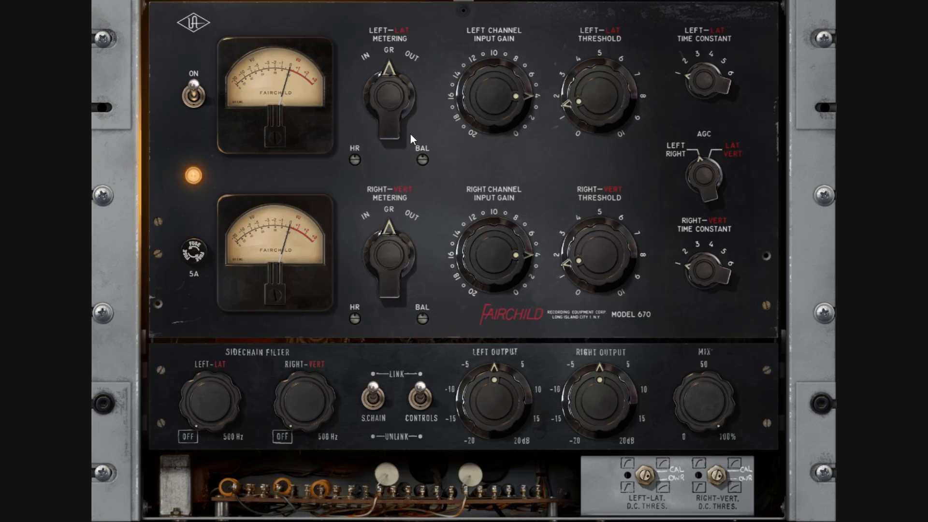
- Raise the linked left and right thresholds to about 6
drag(570, 121, 600, 110)
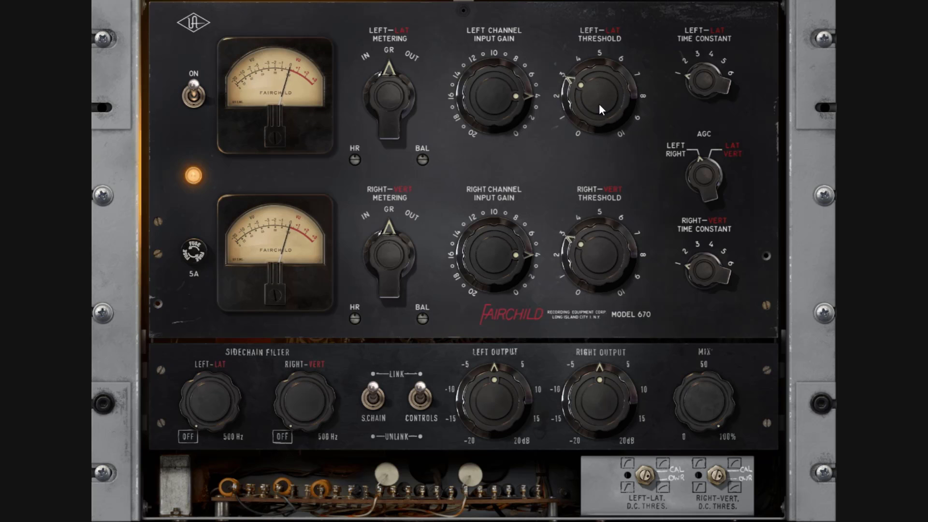
scroll(599, 105, up, 5)
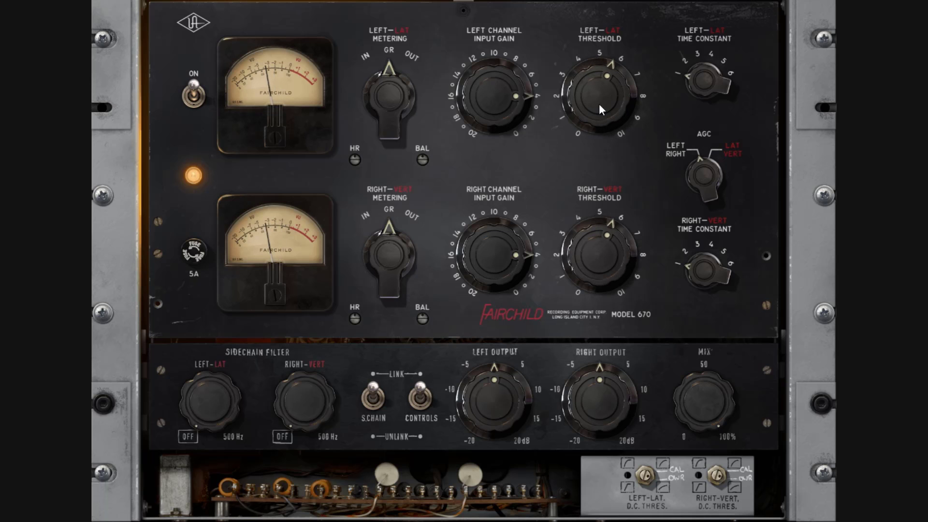
scroll(600, 104, up, 1)
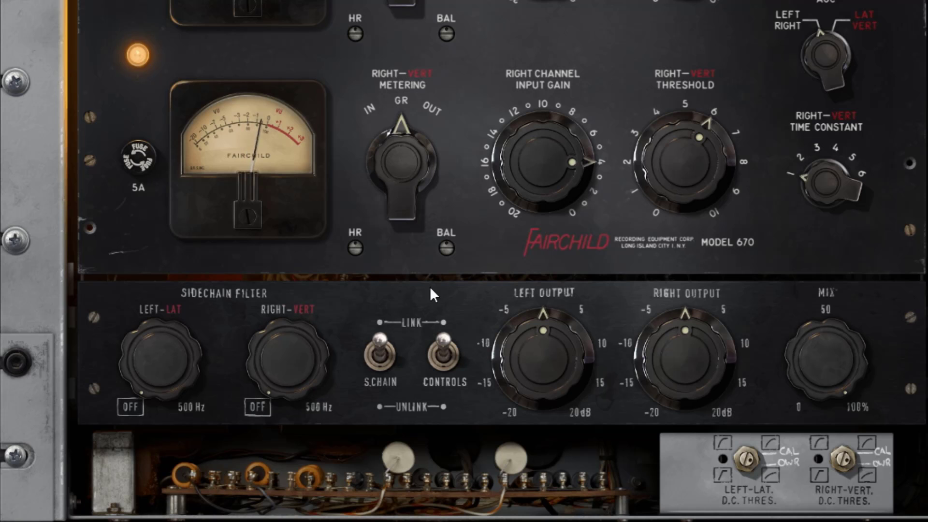
- Nudge the linked thresholds slightly above 6 and unlink the sidechains of the two channels
drag(685, 164, 685, 154)
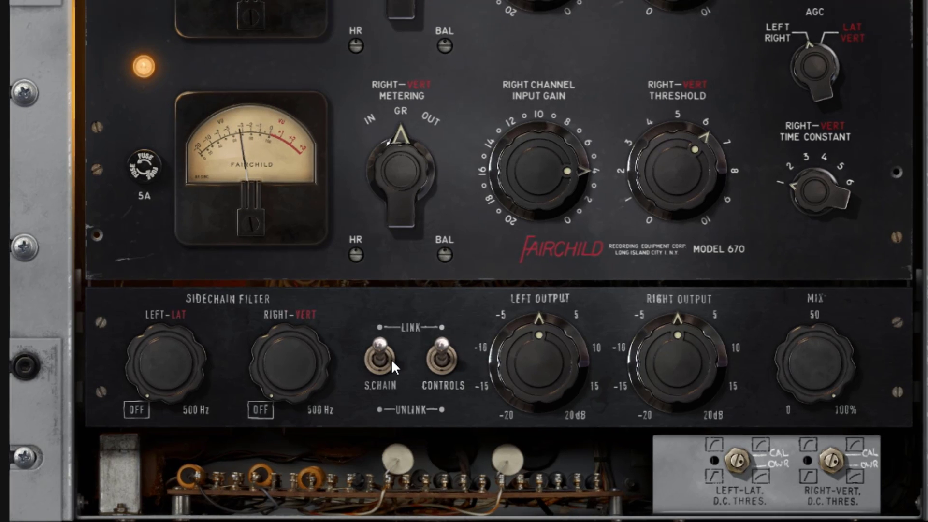
click(384, 350)
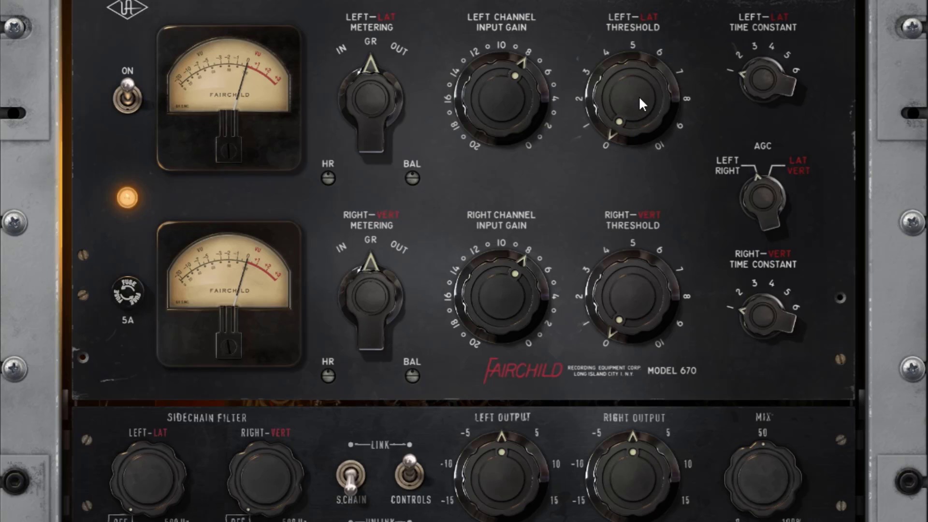
- Raise the linked thresholds gradually from 0 to 8 with the sidechains unlinked
scroll(647, 93, up, 6)
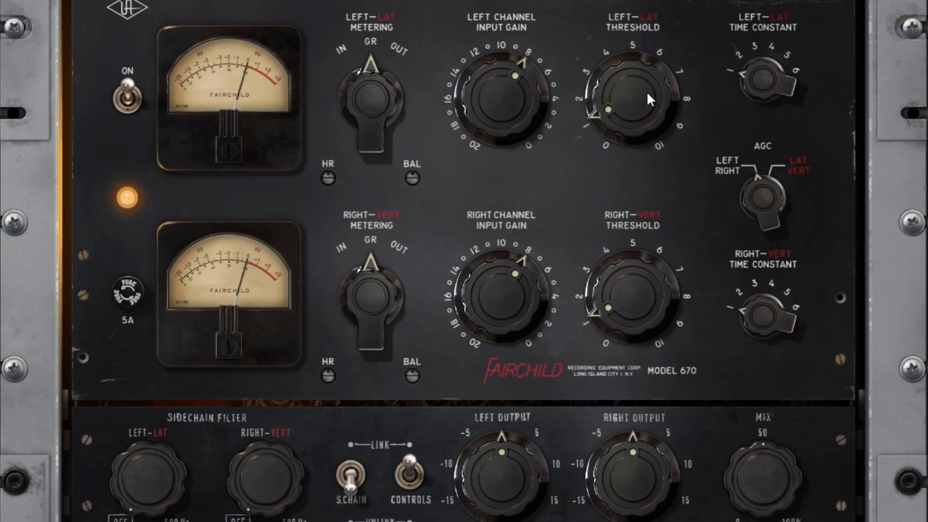
scroll(646, 94, up, 2)
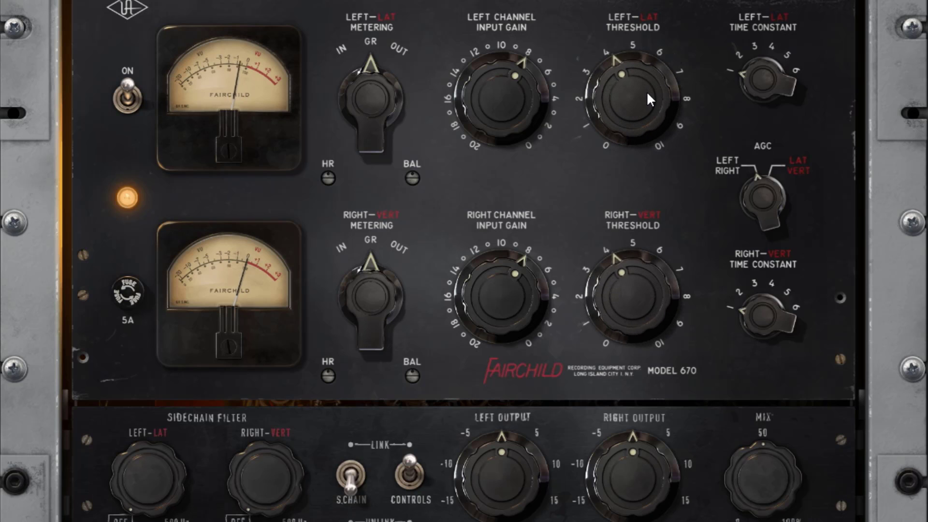
scroll(647, 92, up, 6)
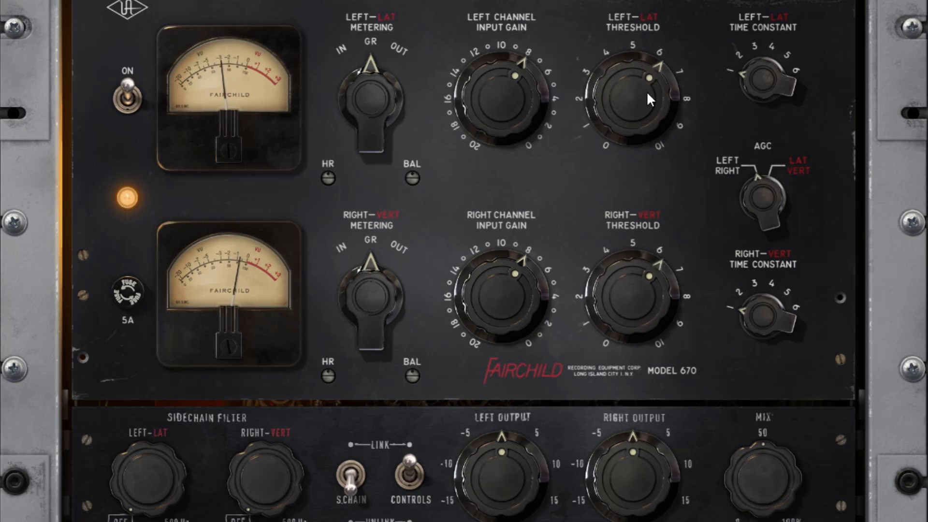
scroll(647, 94, up, 2)
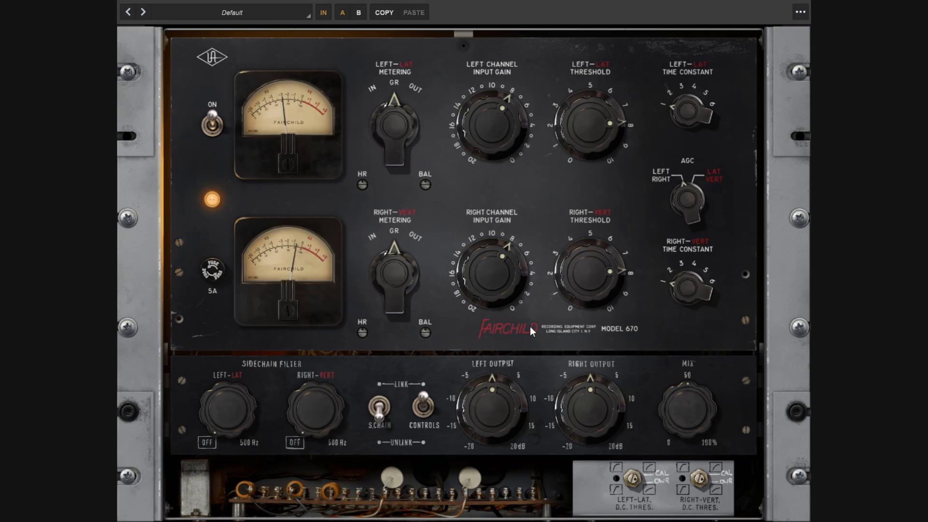
- Set the linked input gains to about 7 and unlink the left and right controls
drag(512, 285, 495, 277)
scroll(496, 277, down, 3)
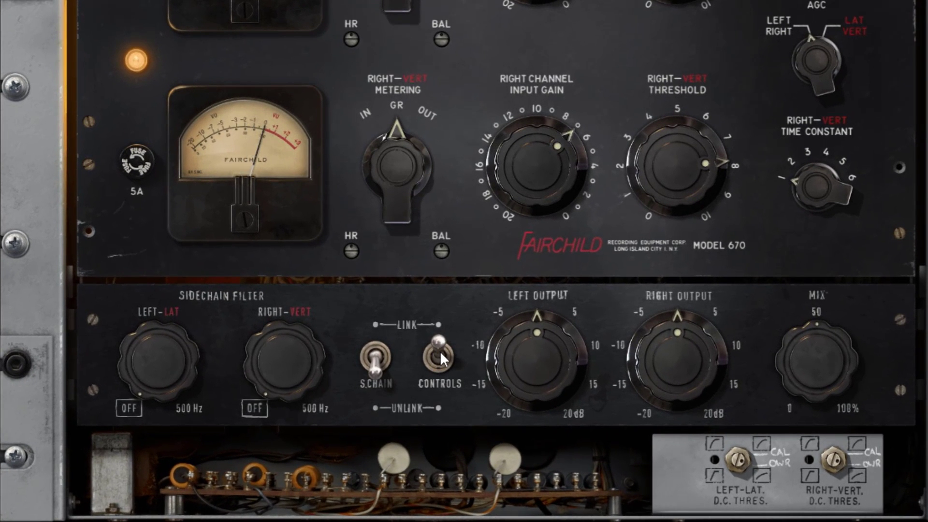
click(438, 353)
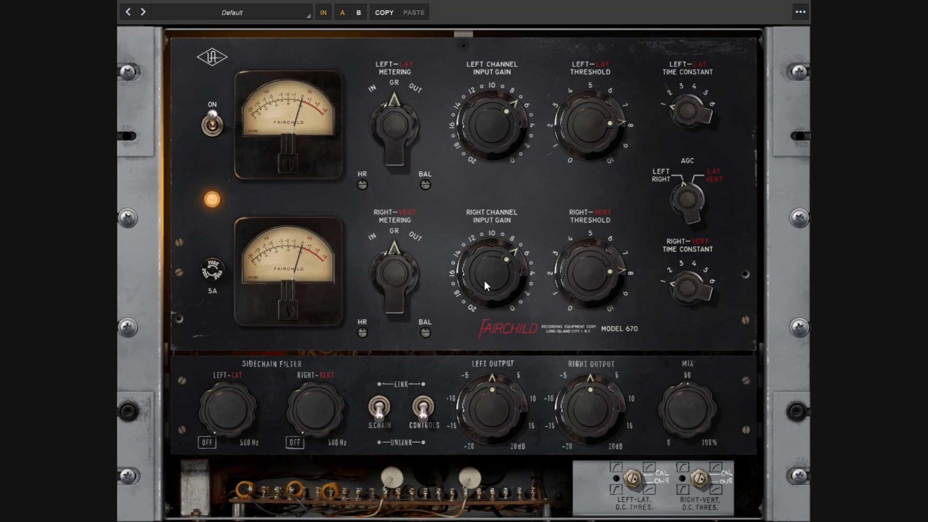
- Try the left channel input gain at 4, set it to 10, and set the right channel input gain to 4
scroll(496, 141, down, 5)
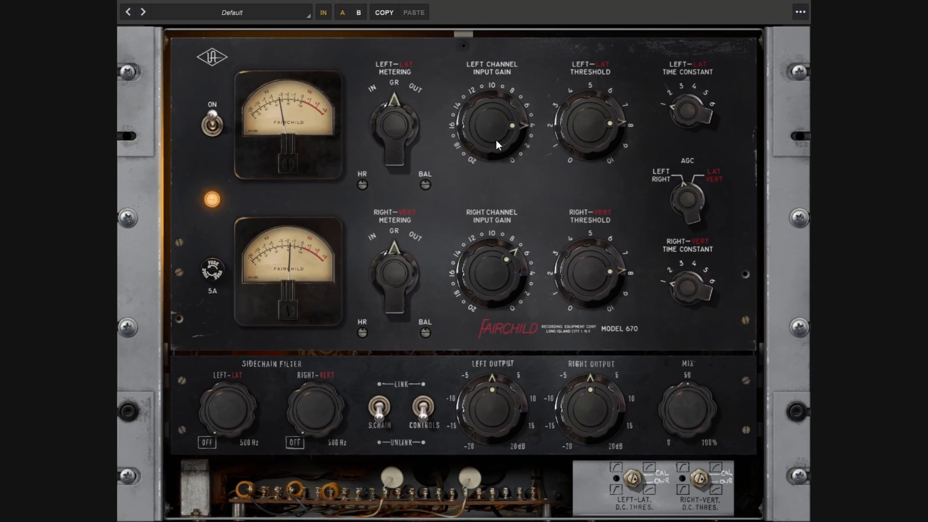
scroll(497, 140, up, 6)
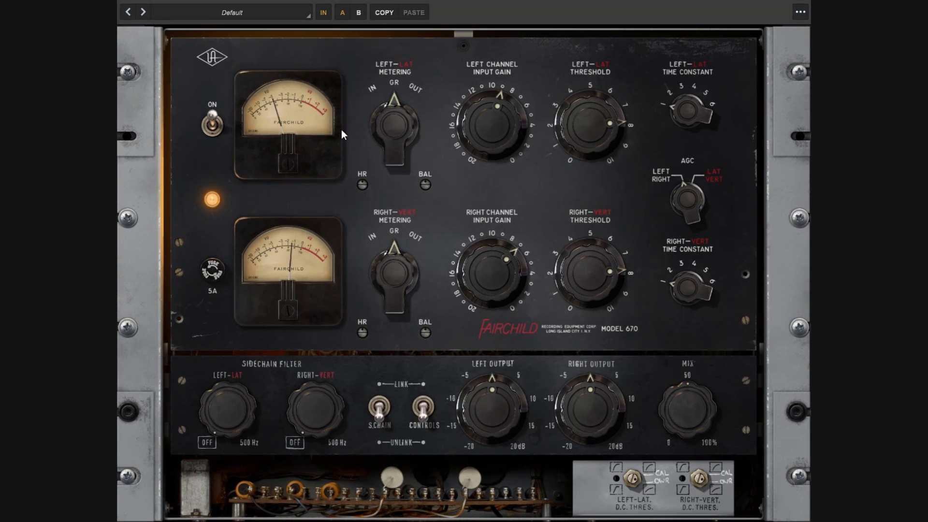
scroll(510, 133, up, 1)
scroll(499, 266, down, 4)
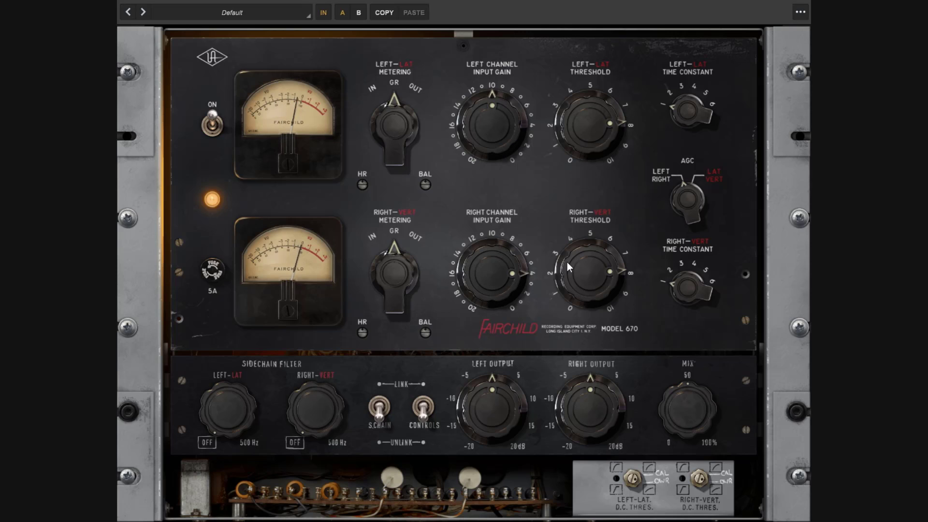
- Lower the right channel threshold to slightly above 6 and the left channel threshold to about 6.5
scroll(568, 260, up, 2)
scroll(571, 261, up, 2)
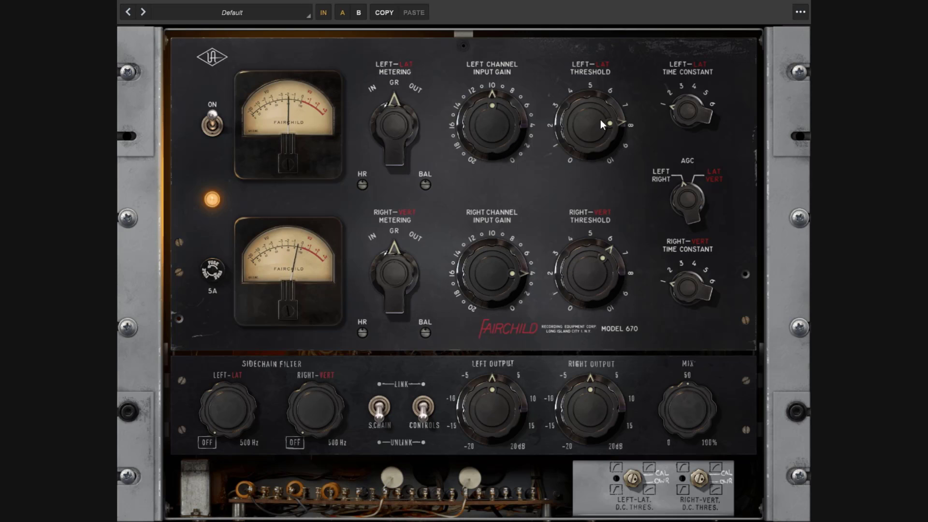
scroll(598, 124, up, 2)
scroll(595, 128, up, 1)
- Try the left time constant at 6, return it to 1, lower the left threshold slightly and set the left input gain to 4
scroll(694, 117, down, 5)
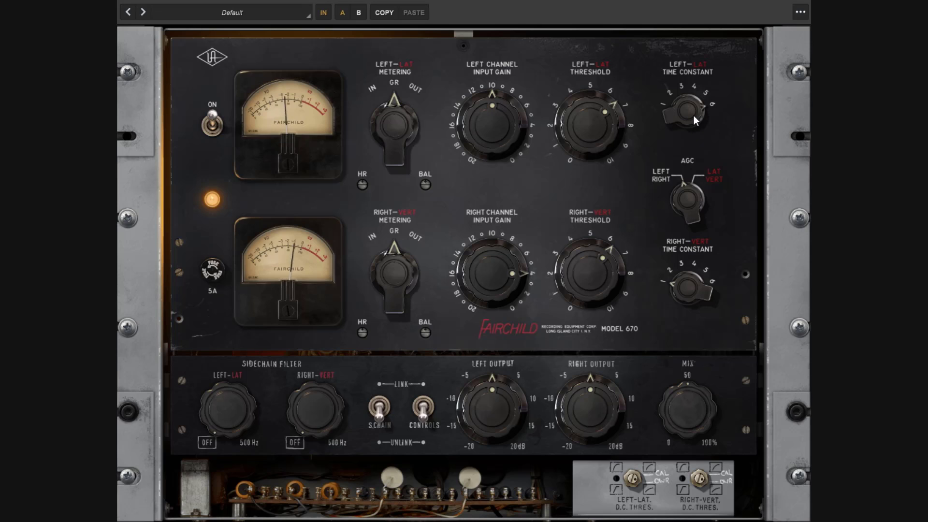
scroll(692, 115, up, 5)
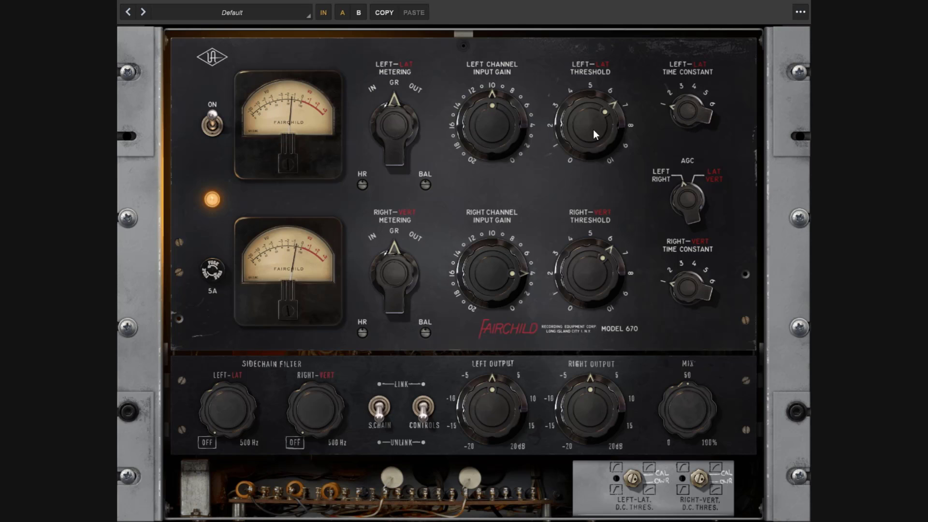
scroll(593, 130, up, 1)
scroll(493, 128, down, 3)
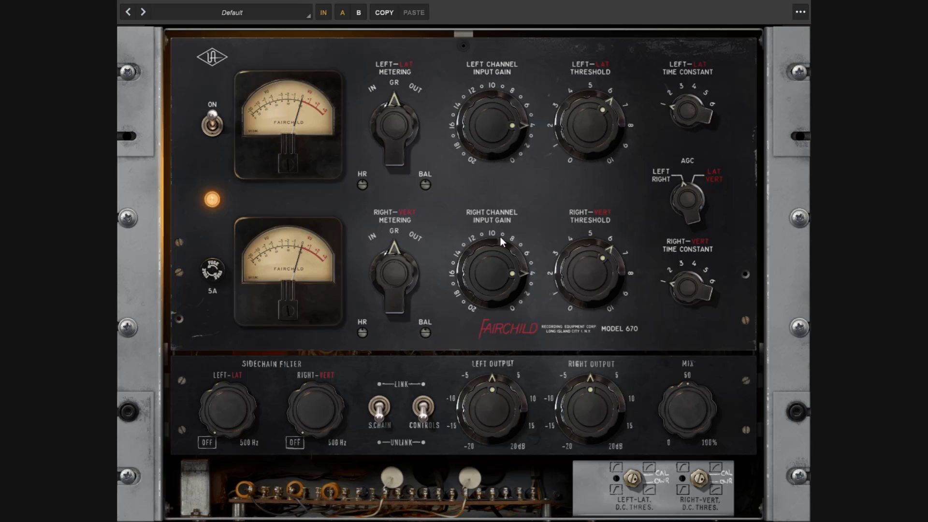
- Set the right channel input gain to about 6 and raise the right channel threshold to about 7.5
scroll(496, 258, up, 2)
scroll(496, 259, down, 1)
scroll(592, 264, down, 1)
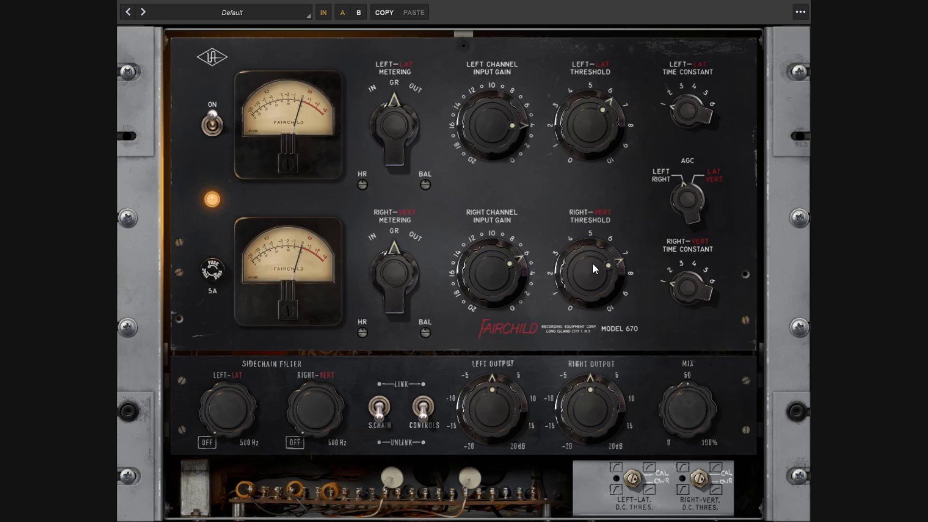
scroll(592, 263, down, 1)
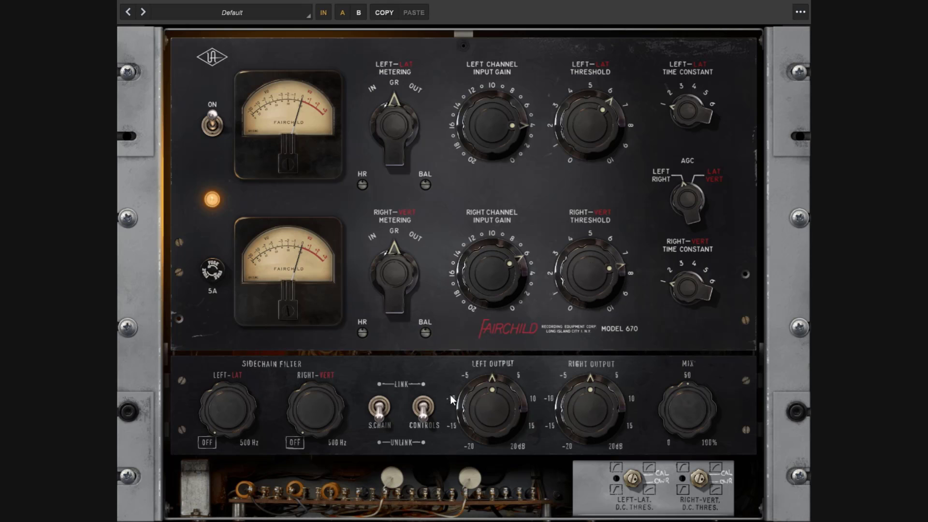